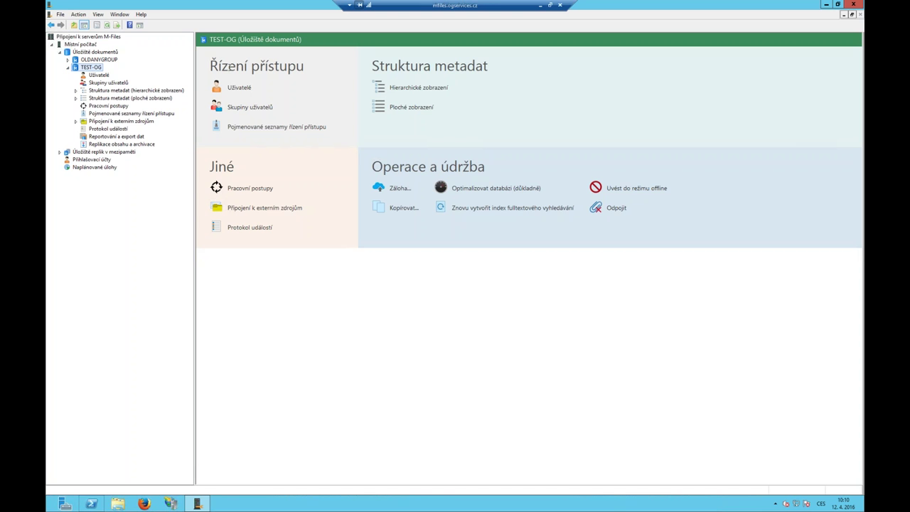
Step: Collapse the TEST-OG vault in the server tree and show the vault folders on the M-Files (M:) drive in Windows Explorer
left_click(67, 67)
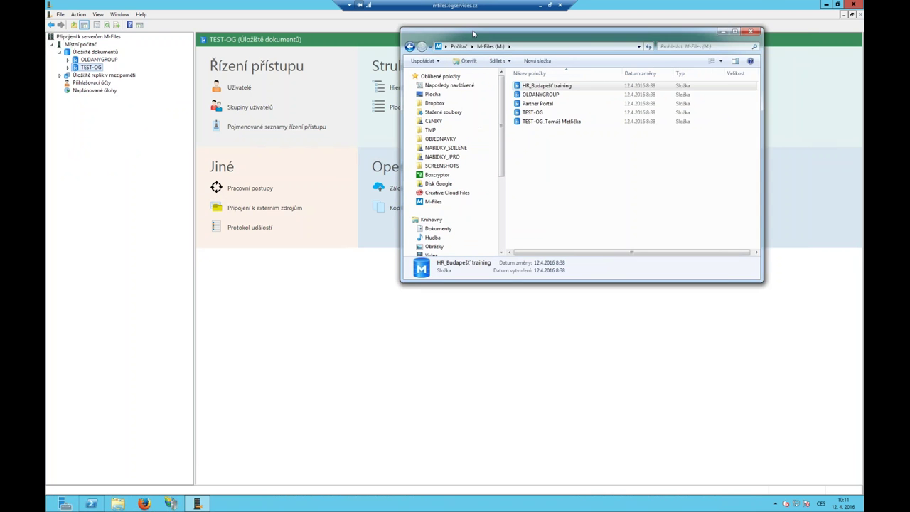
left_click_drag(471, 28, 308, 6)
left_click(295, 19)
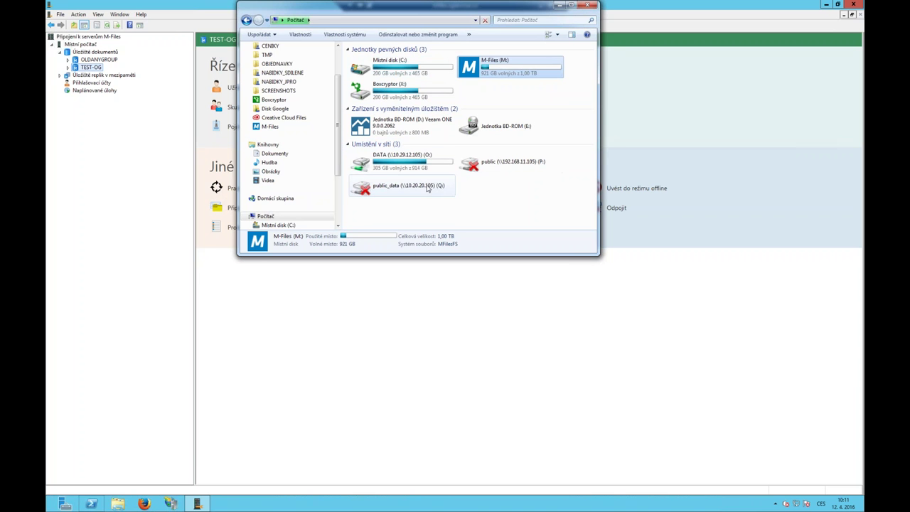
double_click(502, 72)
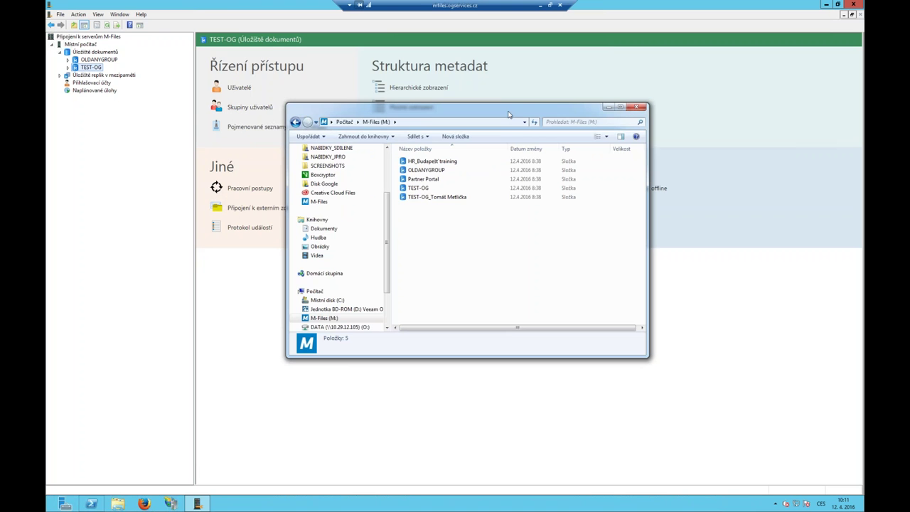
left_click_drag(398, 6, 449, 105)
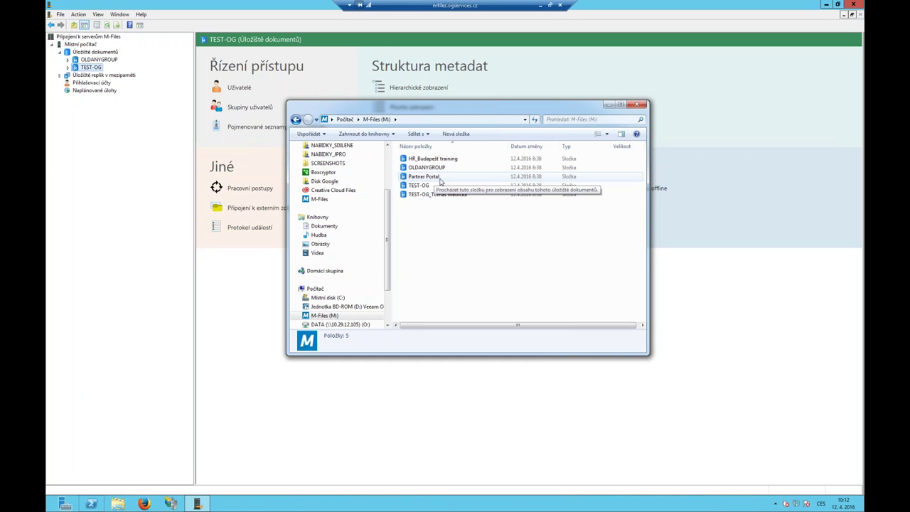
Step: Expand TEST-OG's hierarchical metadata structure down to the properties of the Request for Proposal class under Document, 1. PURCHASING AND SALES
left_click(68, 68)
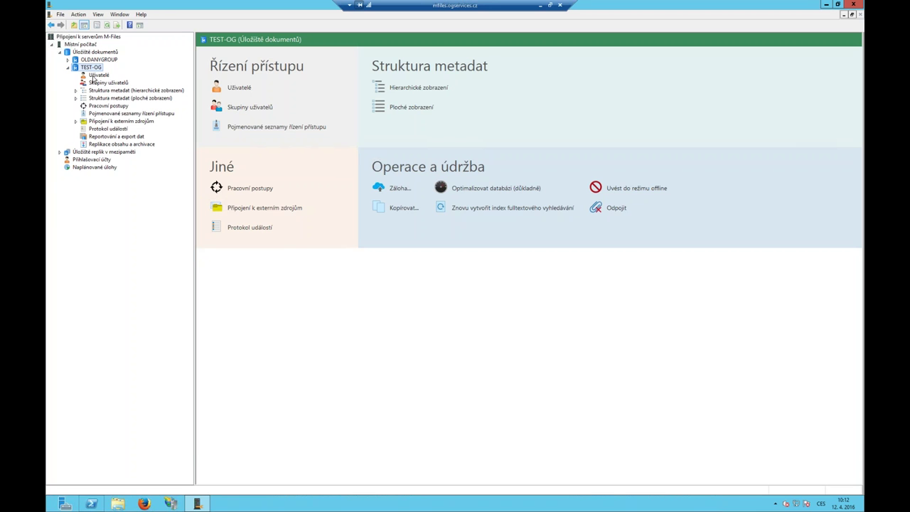
left_click(91, 77)
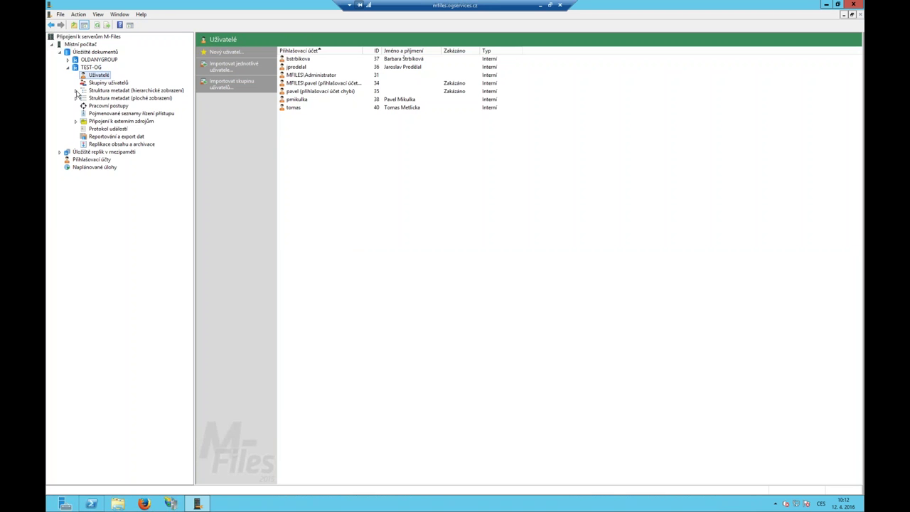
left_click(76, 92)
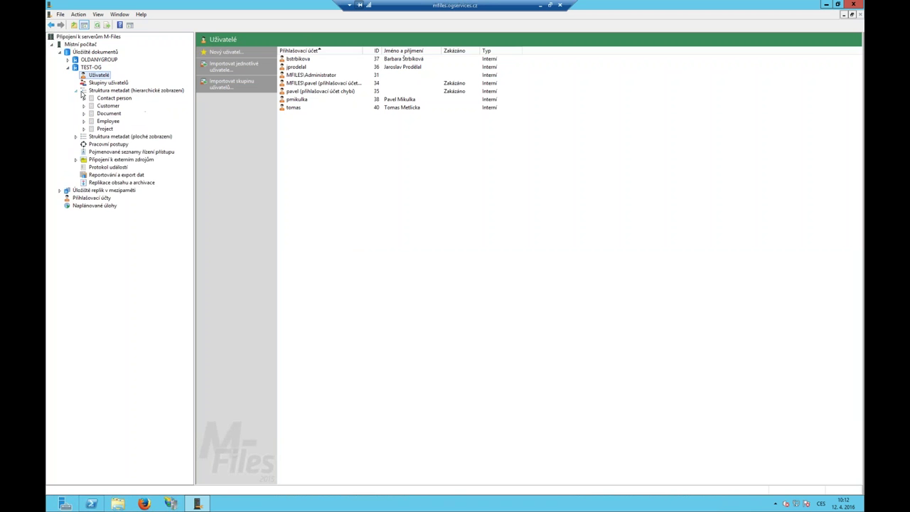
left_click(84, 98)
left_click(84, 114)
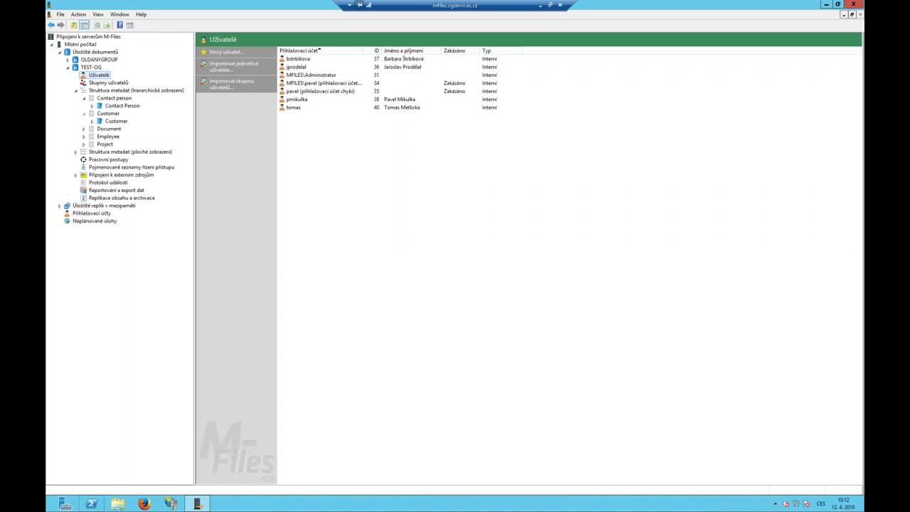
left_click(84, 130)
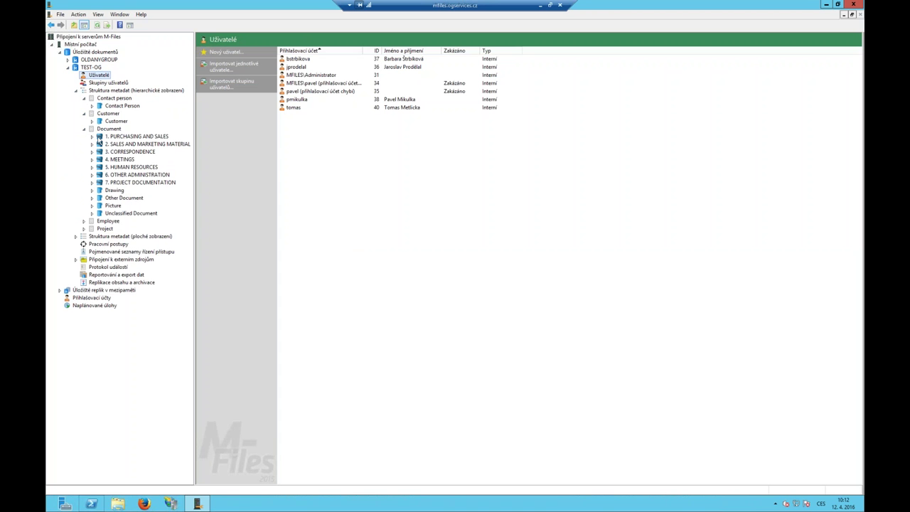
left_click(92, 137)
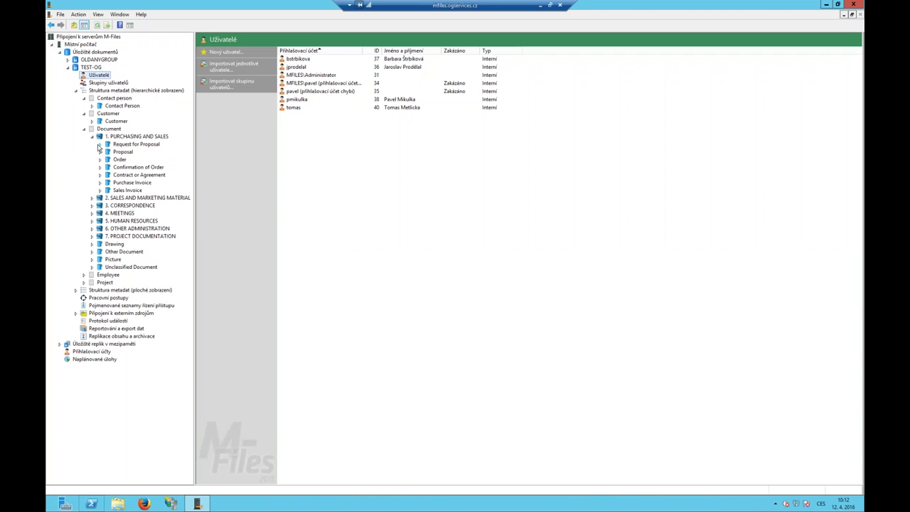
left_click(101, 145)
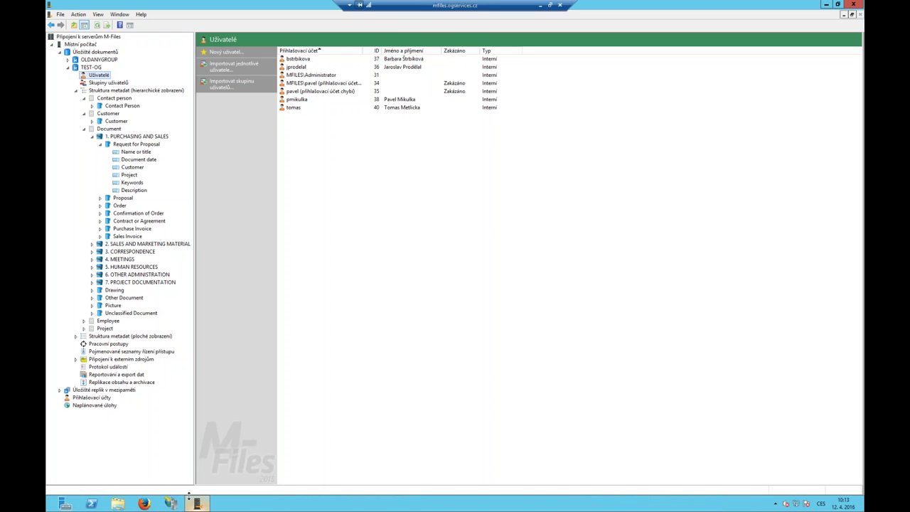
Step: Switch to the M-Files (M:) Explorer window, open the TEST-OG vault and enlarge its window beside the metadata tree
left_click(118, 504)
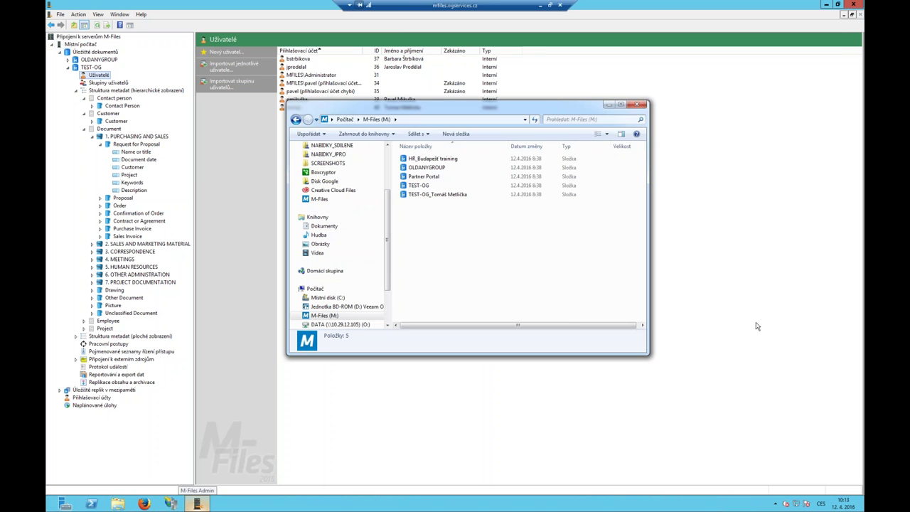
left_click(419, 185)
key("Return")
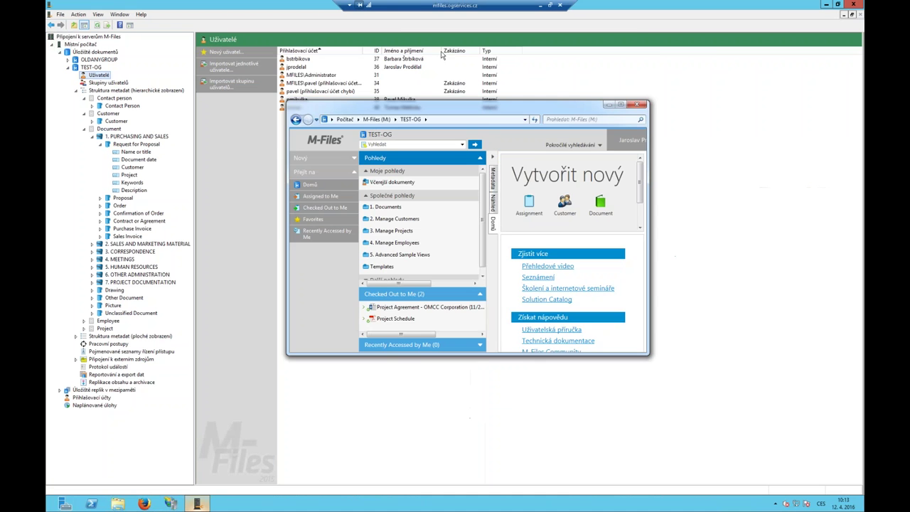
left_click_drag(498, 104, 488, 34)
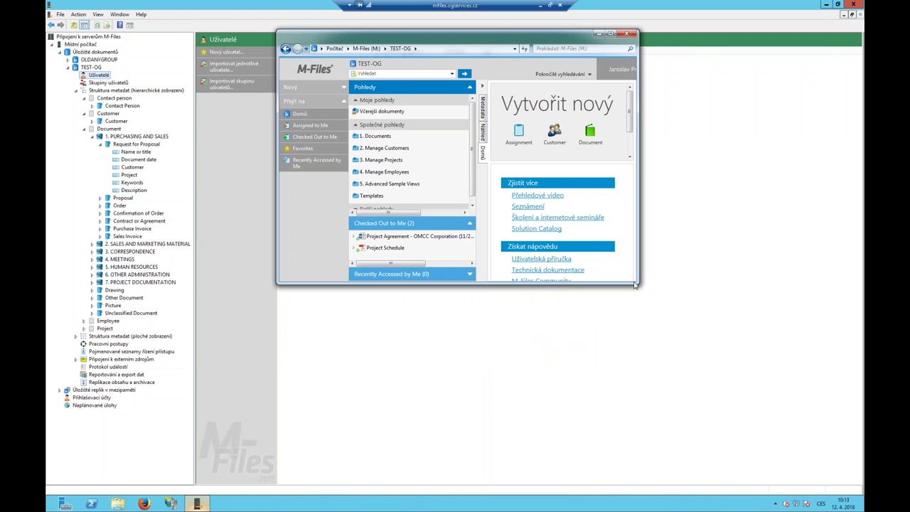
left_click_drag(638, 283, 826, 424)
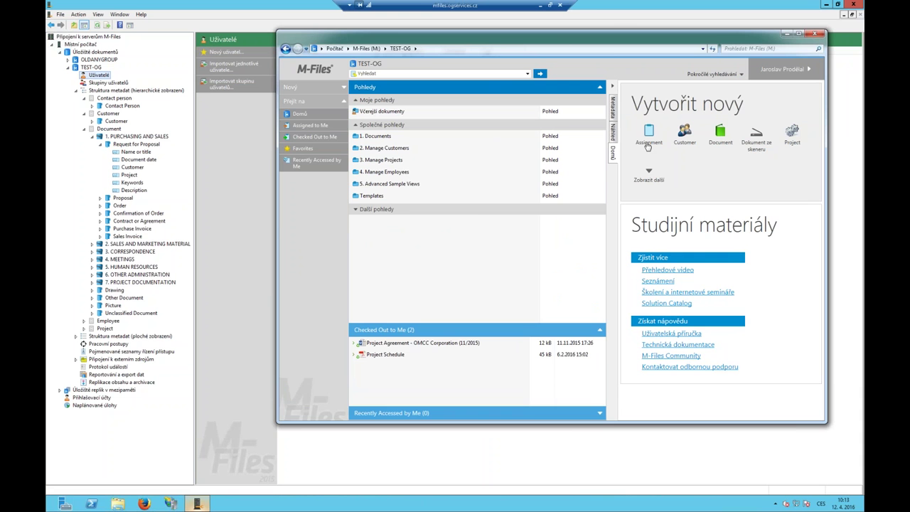
Step: Start a new document of class Request for Proposal based on the Letter Template for Word.doc template
left_click(308, 88)
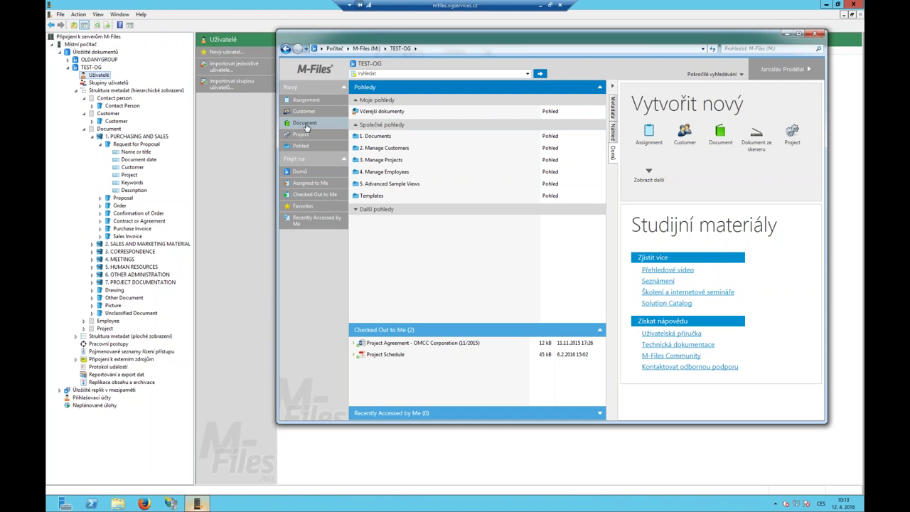
left_click(305, 123)
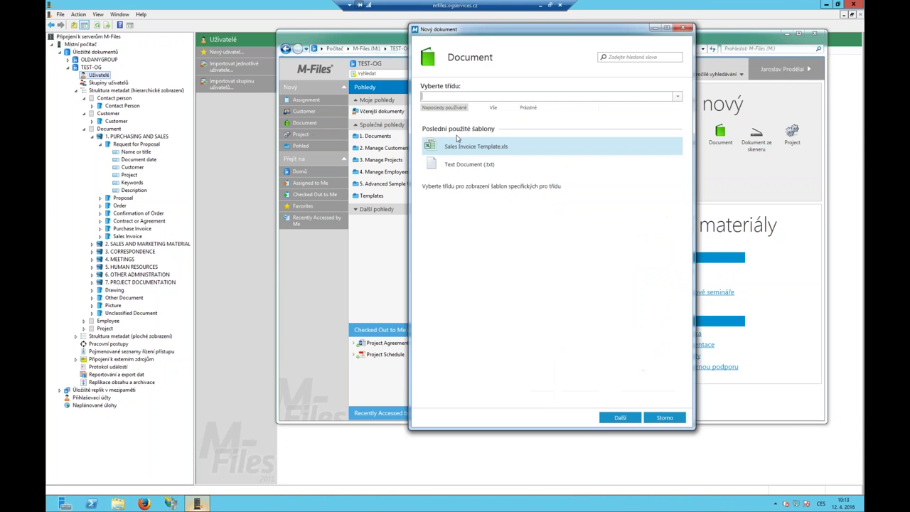
left_click(452, 94)
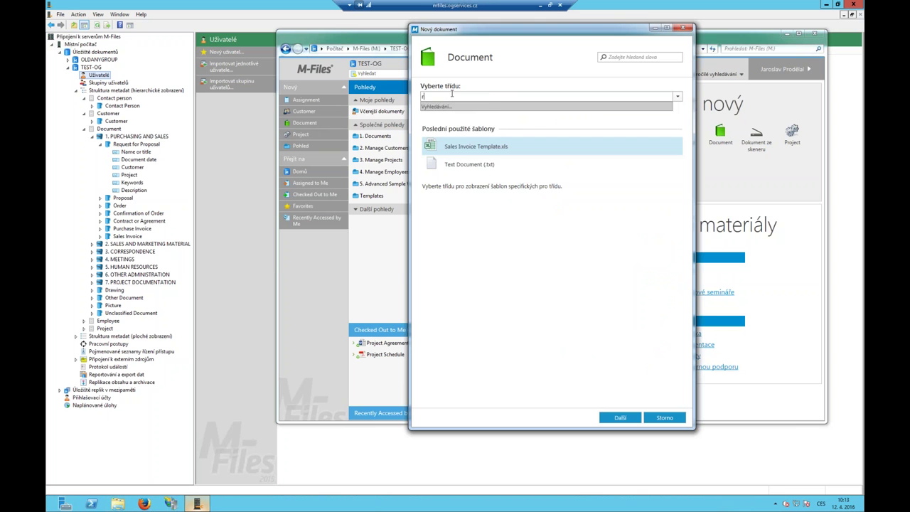
left_click(451, 93)
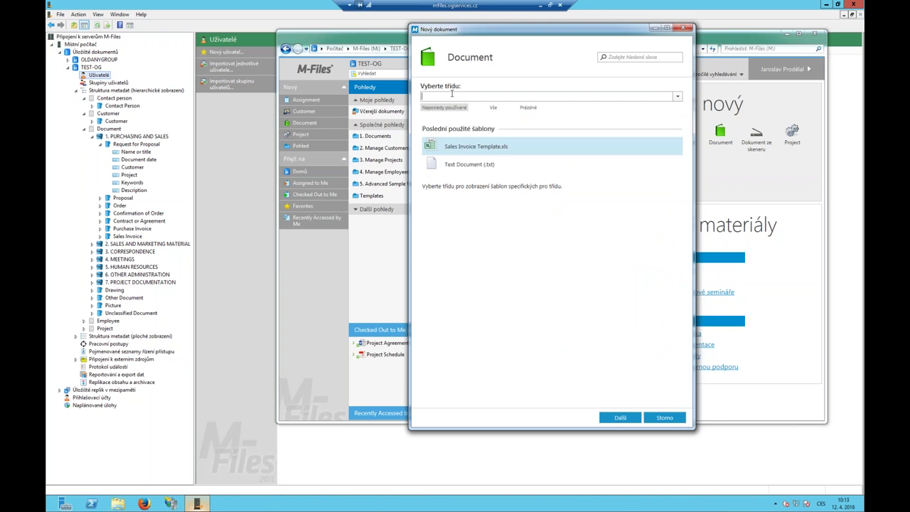
type("purcha")
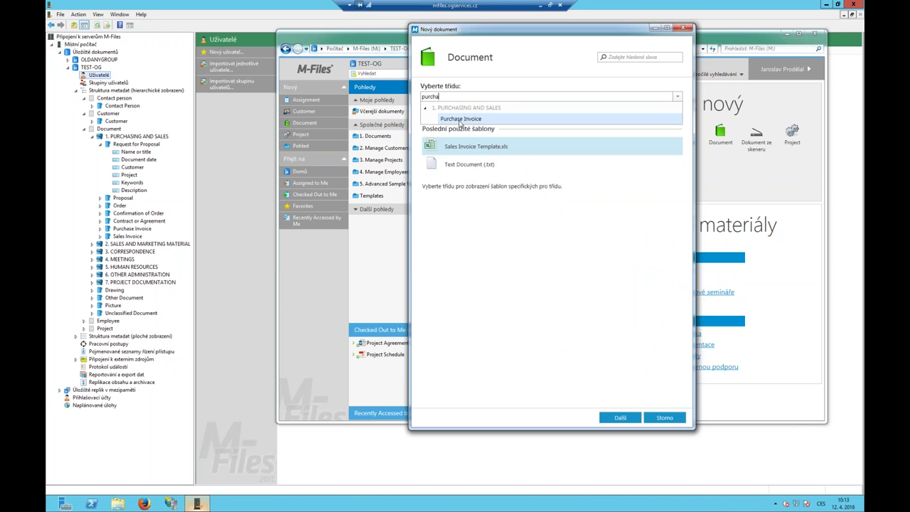
double_click(459, 99)
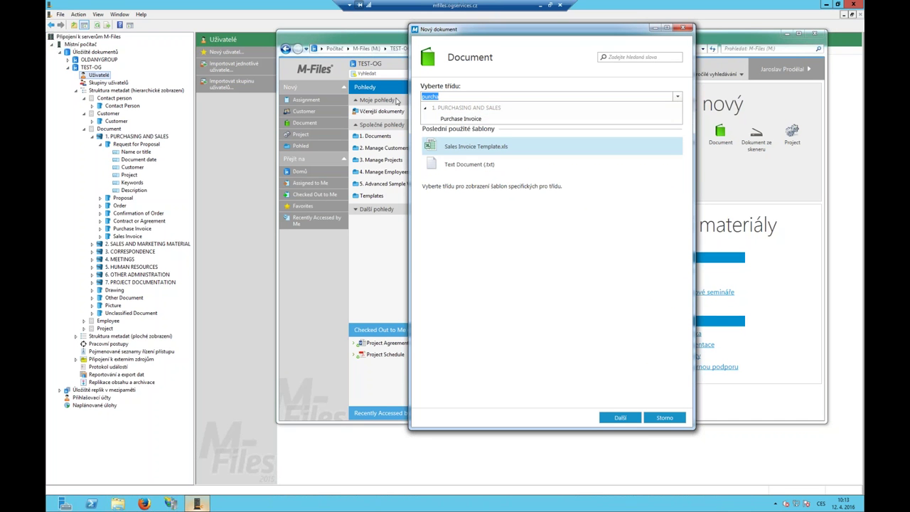
type("reques")
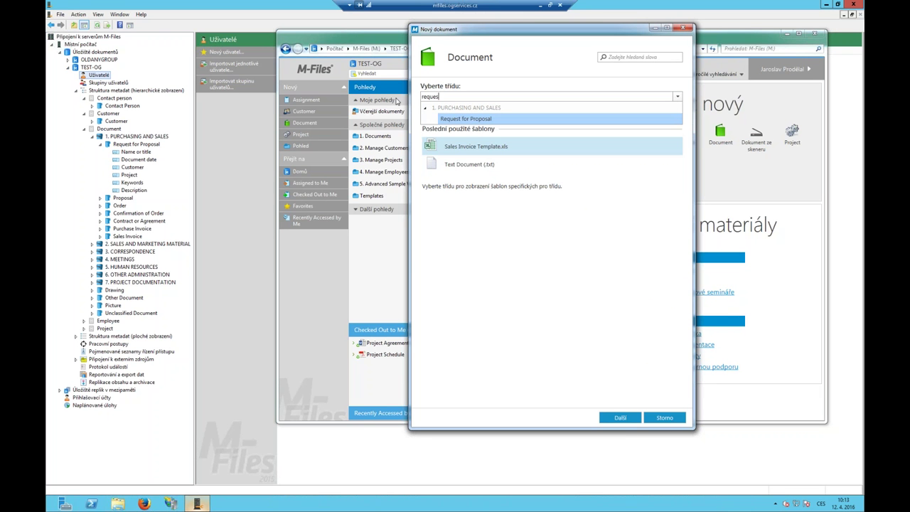
left_click(475, 121)
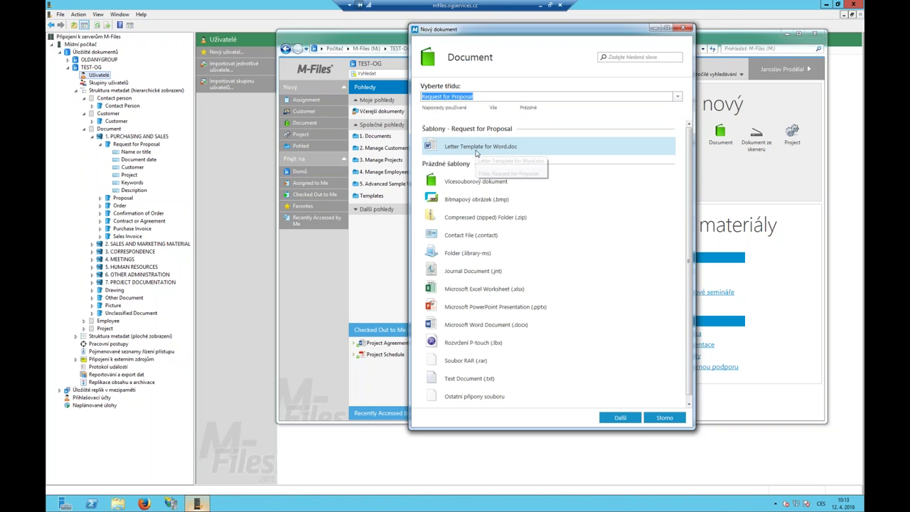
left_click(481, 153)
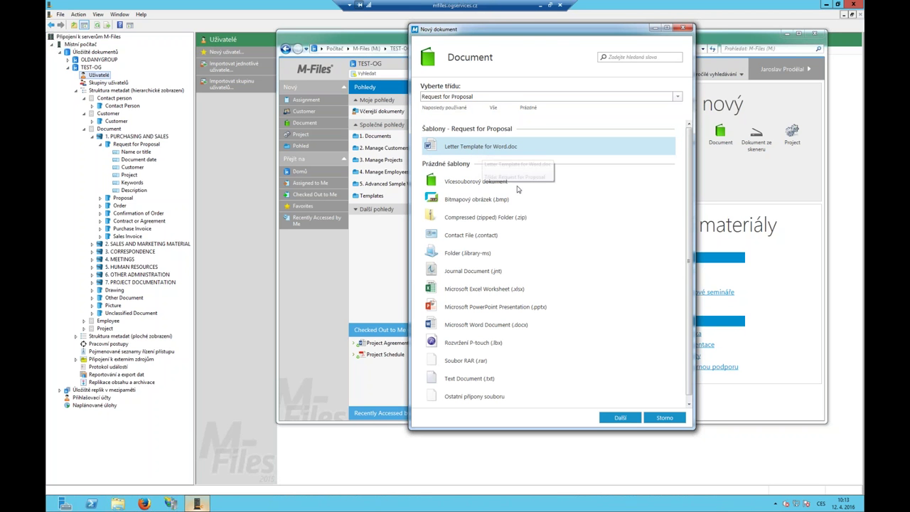
left_click(620, 419)
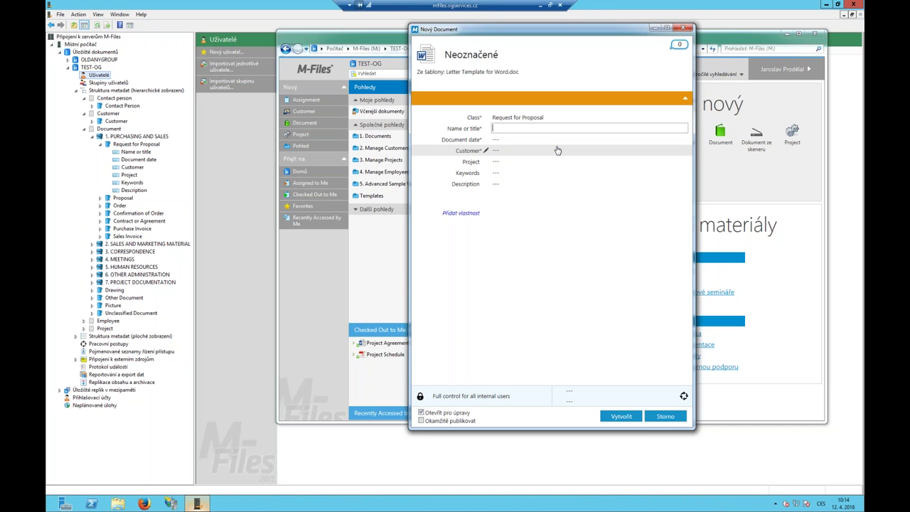
Step: Give the new document the title "Poptávka sekačky" and the document date 12.4.2016
type("optávka sekačky")
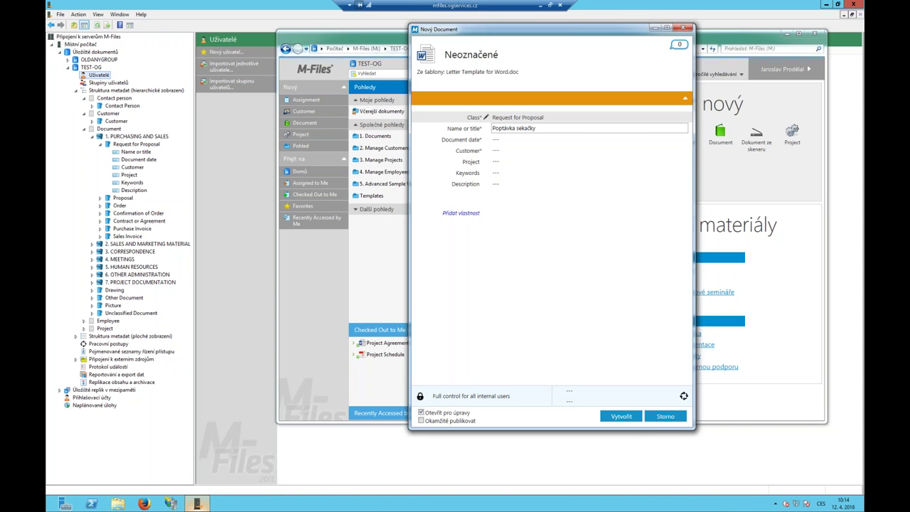
left_click(500, 141)
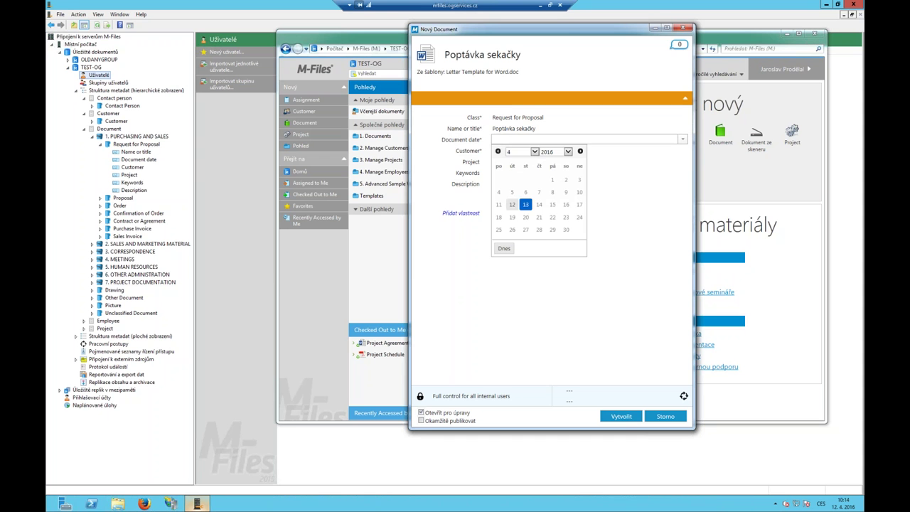
left_click(512, 205)
Step: Assign the document to the customer OMCC Corporation and the project Sales Training / OMCC
left_click(584, 150)
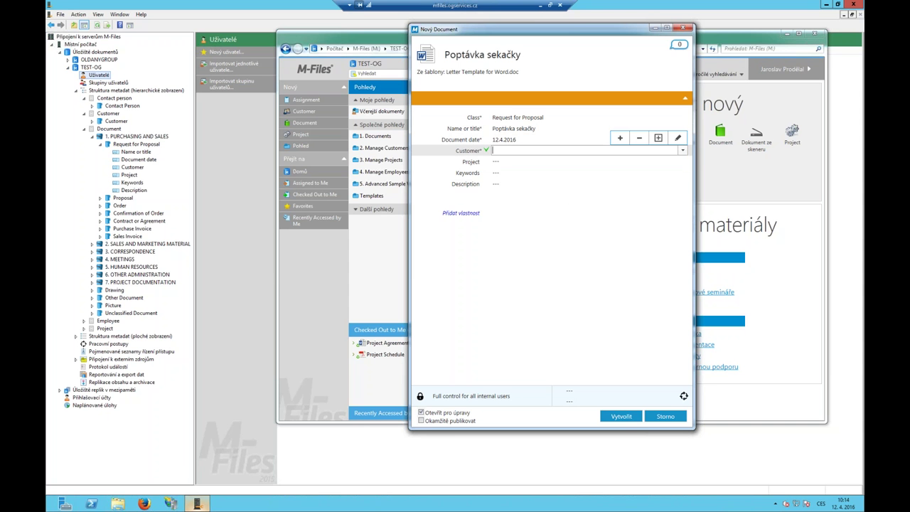
left_click(683, 150)
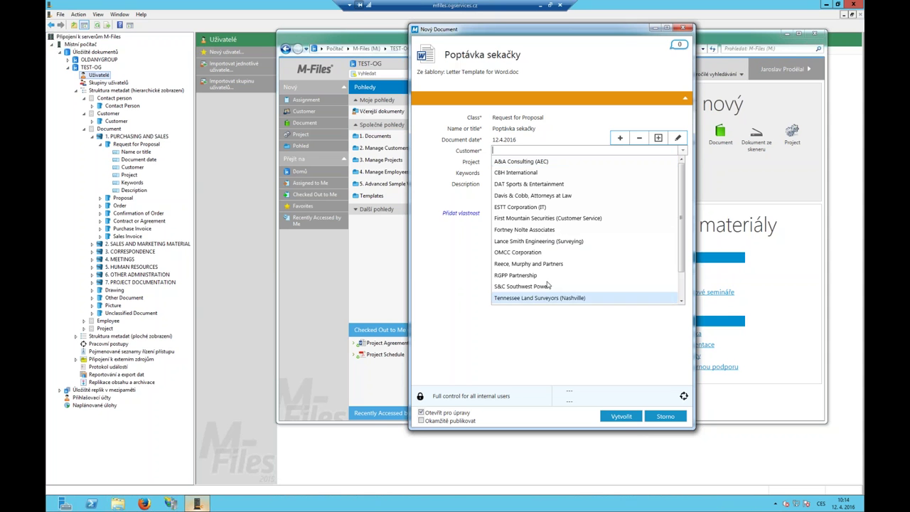
left_click(545, 253)
left_click(503, 164)
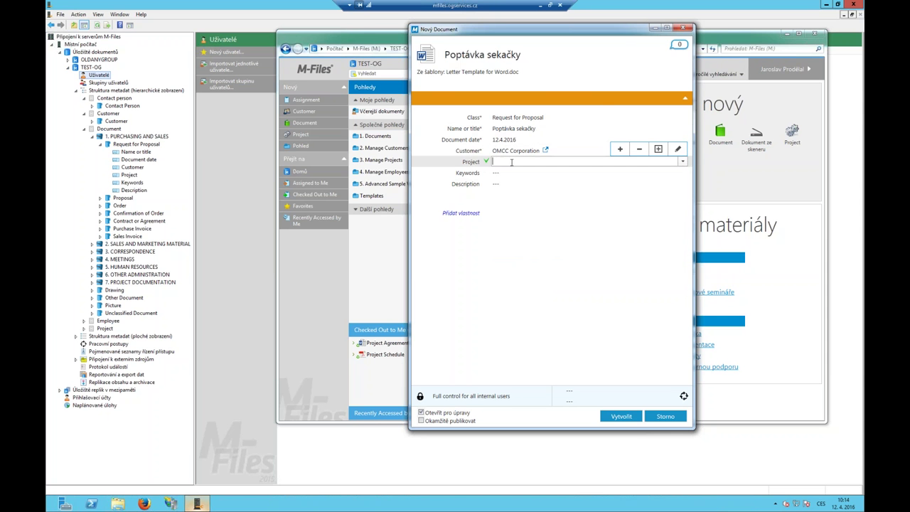
left_click(683, 163)
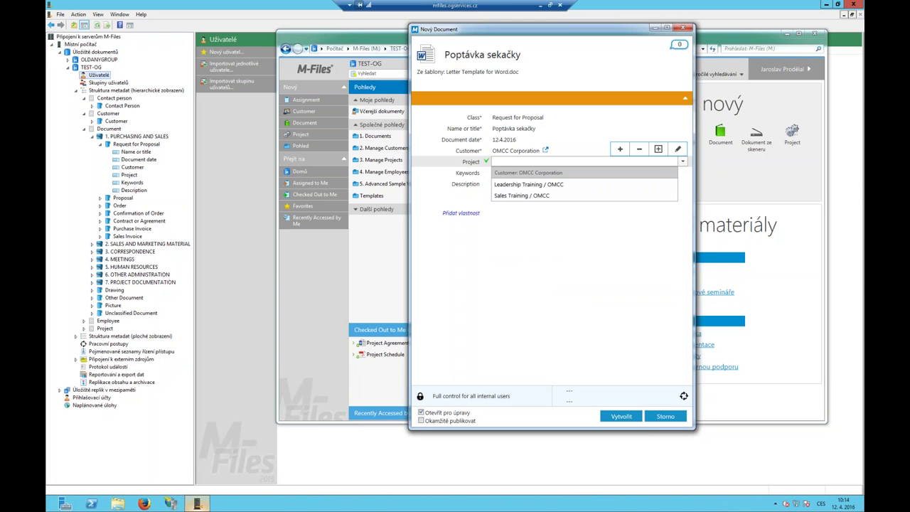
left_click(538, 195)
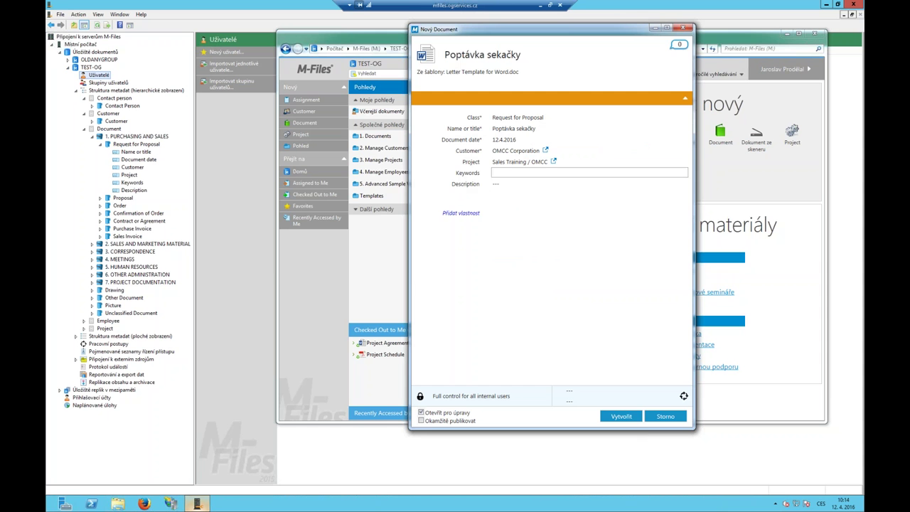
Step: Fill in the document's description with "Poptávám pro OMCC sekačku na beznín u Mountfieldu"
left_click(506, 186)
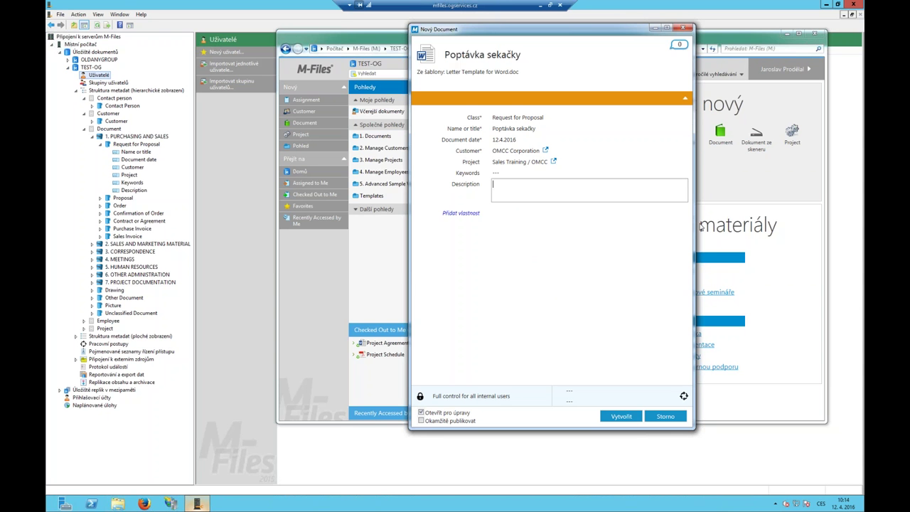
type("Poptávám pro")
type(" OMCC")
type(" sekačku")
type(" na beznín u M")
type(" na beznín u Mountf")
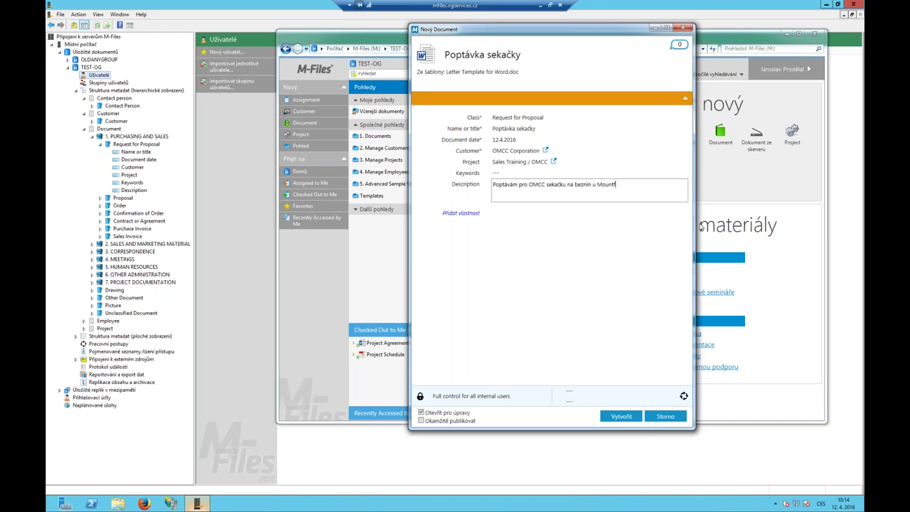
type("ieldu")
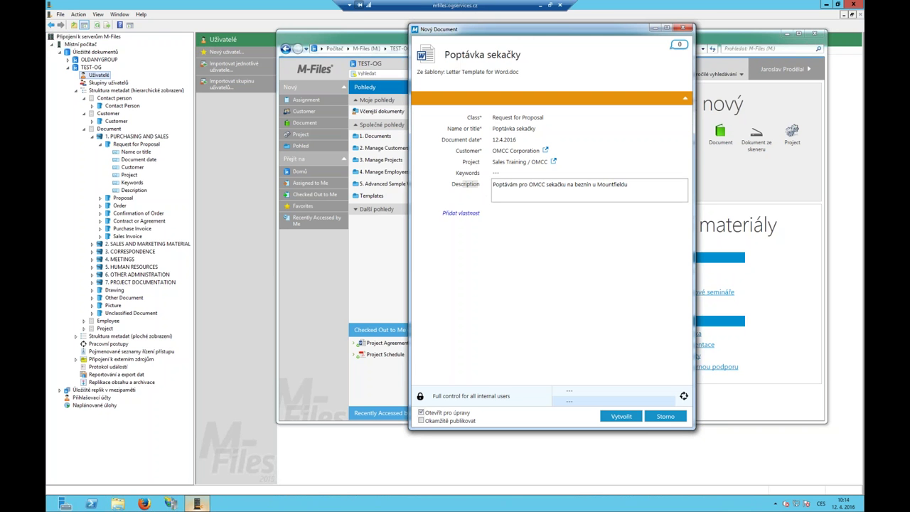
Step: Create the document and check the date and customer address filled into the letter that opens in Word
left_click(619, 420)
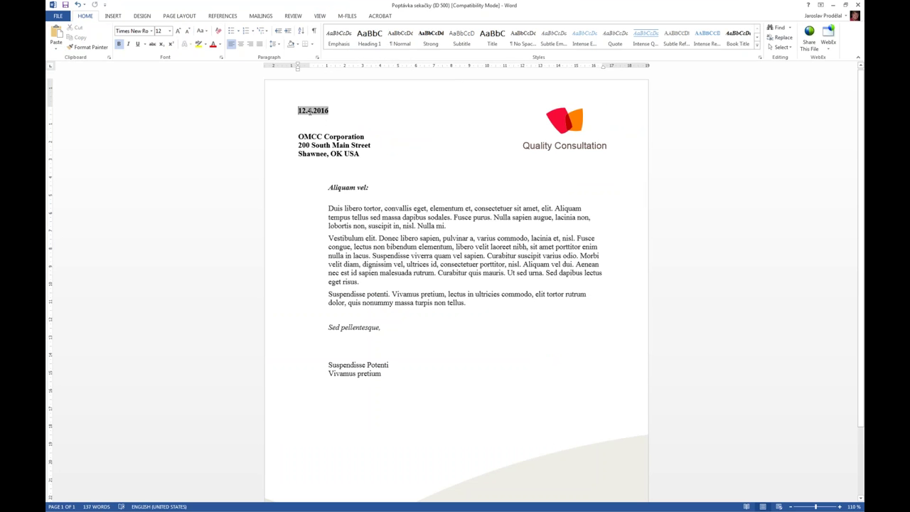
left_click_drag(299, 136, 320, 152)
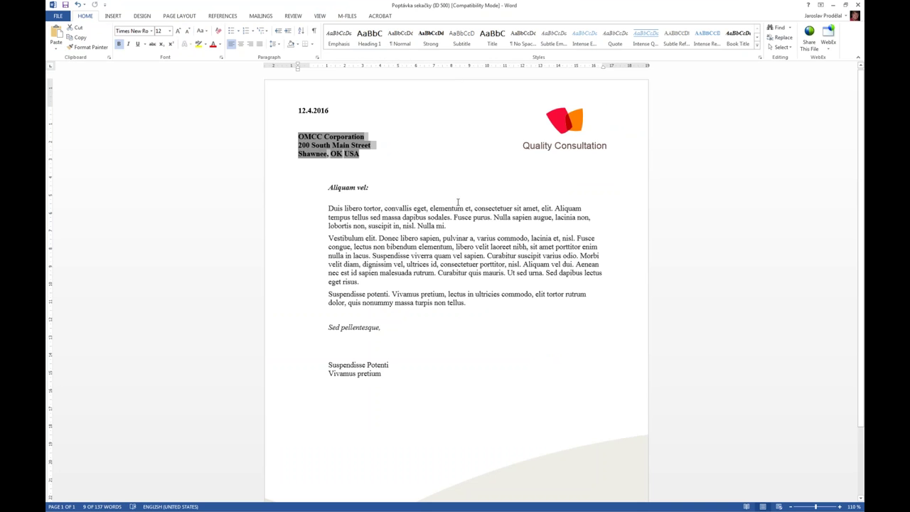
scroll(466, 208, "down", 3)
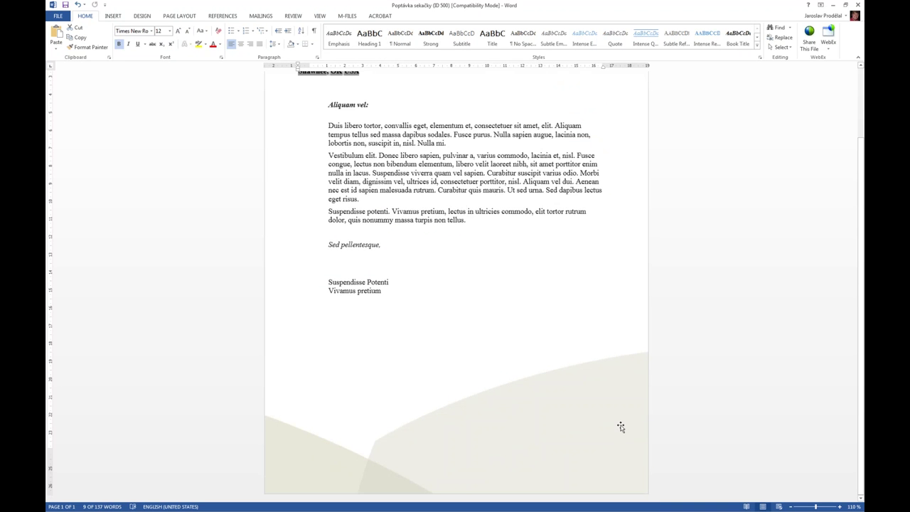
scroll(456, 284, "up", 3)
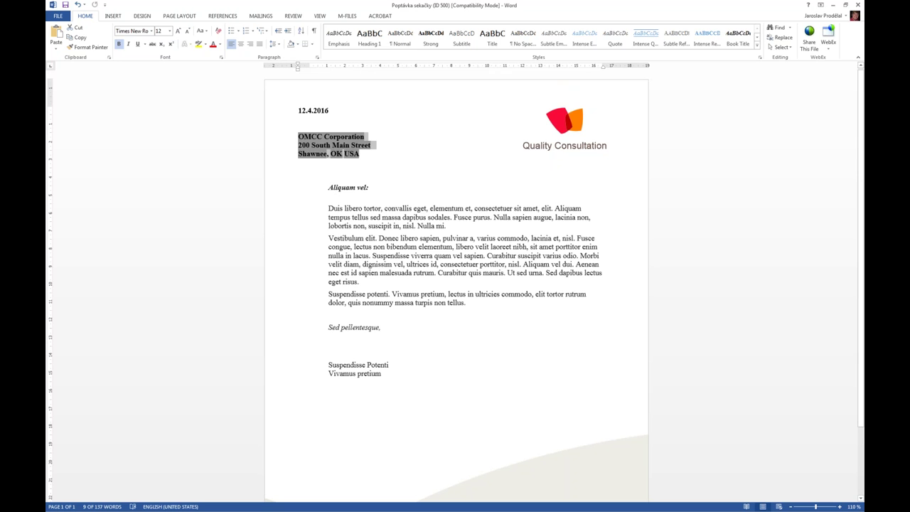
Step: Add blank lines below the letter's last body paragraph and insert the line "Vlastnosti:" above the closing phrase
left_click(488, 310)
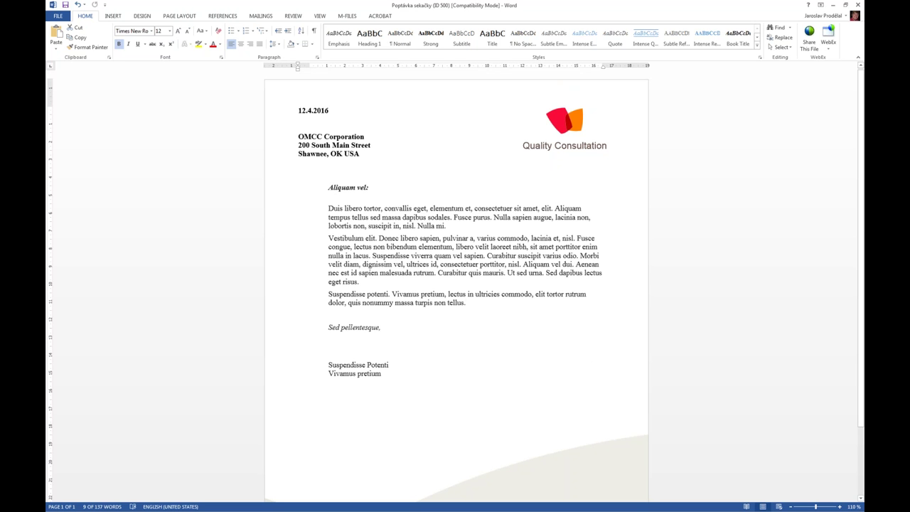
key("Delete")
key("Return")
key("Return")
key("Return")
key("Up")
key("Up")
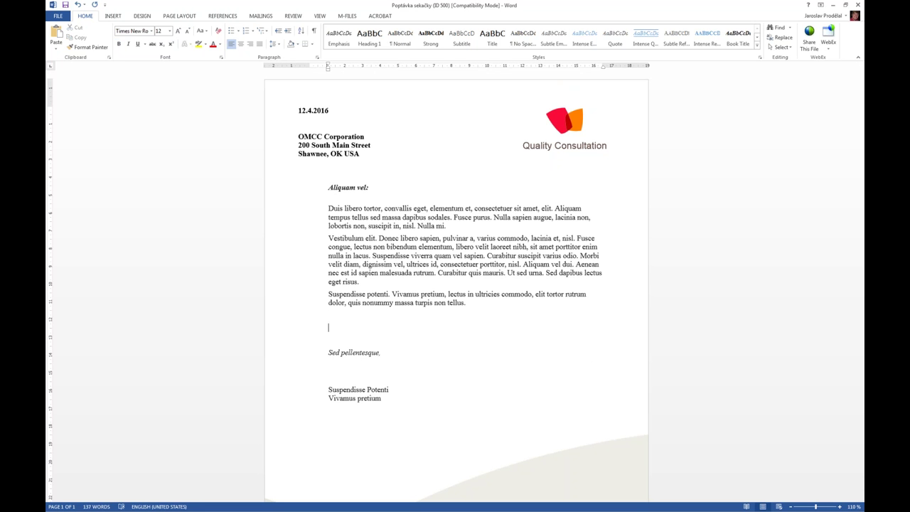
type("Doplnit.")
key("Return")
key("Return")
type("BN")
key("BackSpace")
key("BackSpace")
key("BackSpace")
key("BackSpace")
key("BackSpace")
key("shift+Home")
type("Vlastnosti:")
key("Return")
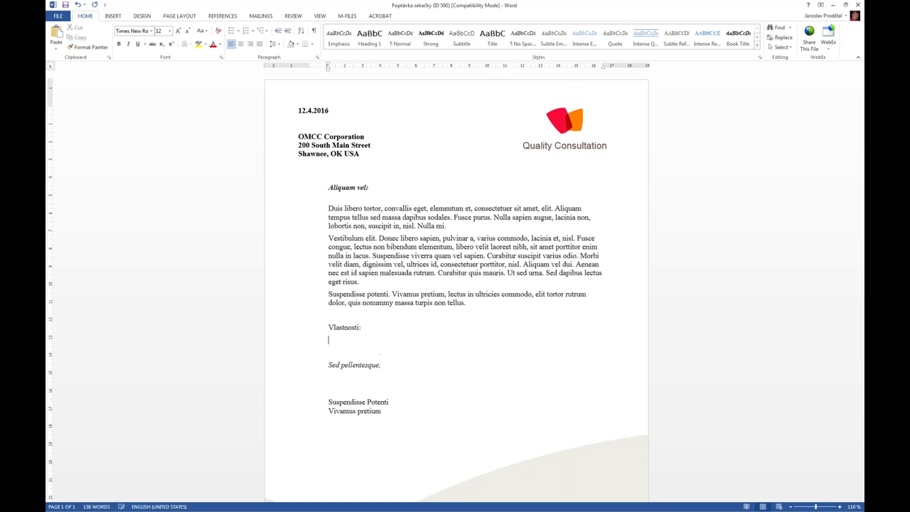
Step: Start a numbered list under "Vlastnosti:" with the items "benziin", "výkon 20kw" and "rychlost 20 km/h"
left_click(246, 32)
type("benziin")
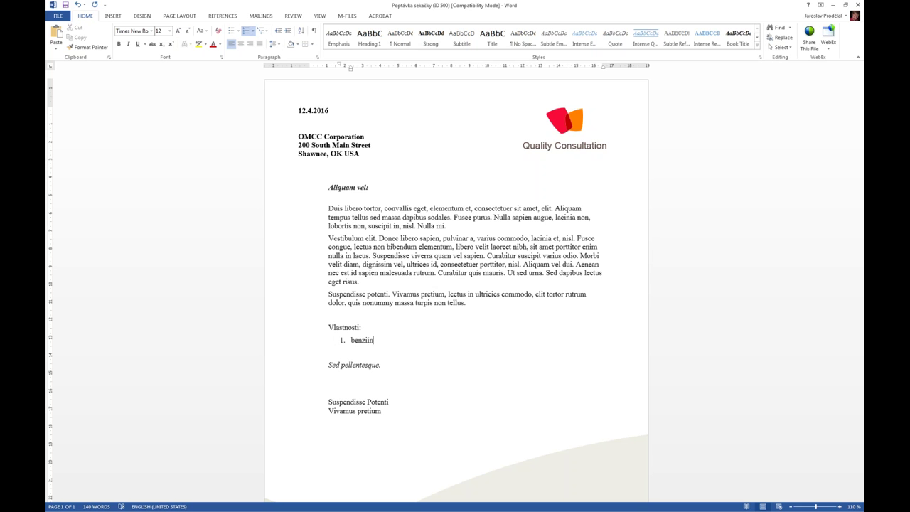
key("Return")
type("vý")
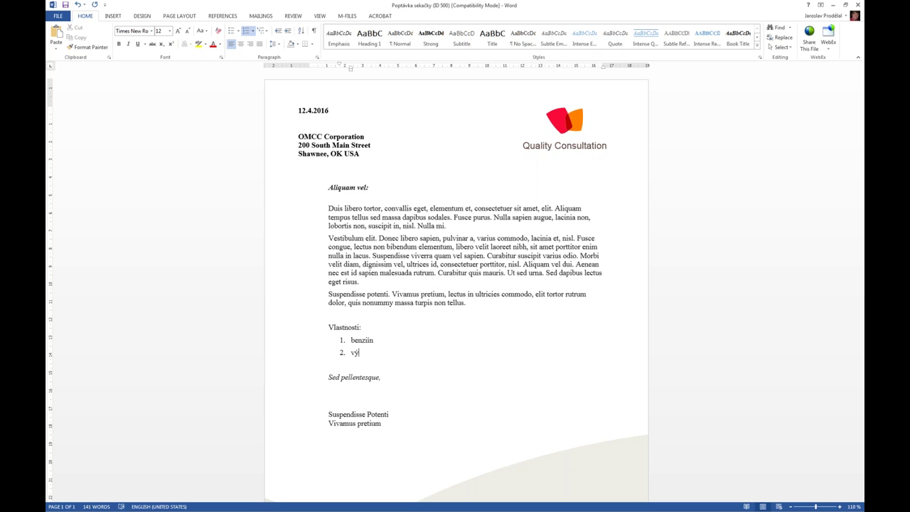
type("kon 20kw")
key("Return")
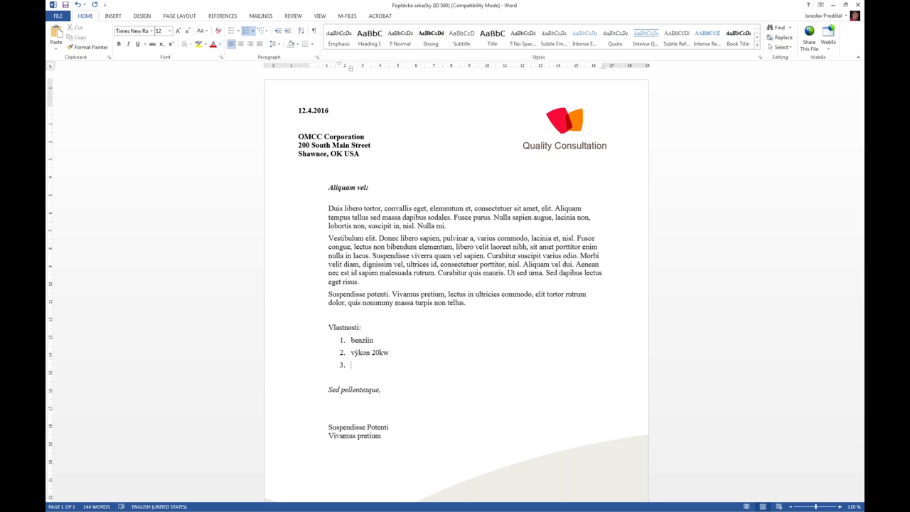
type("rychlopst 20 km/h")
key("Return")
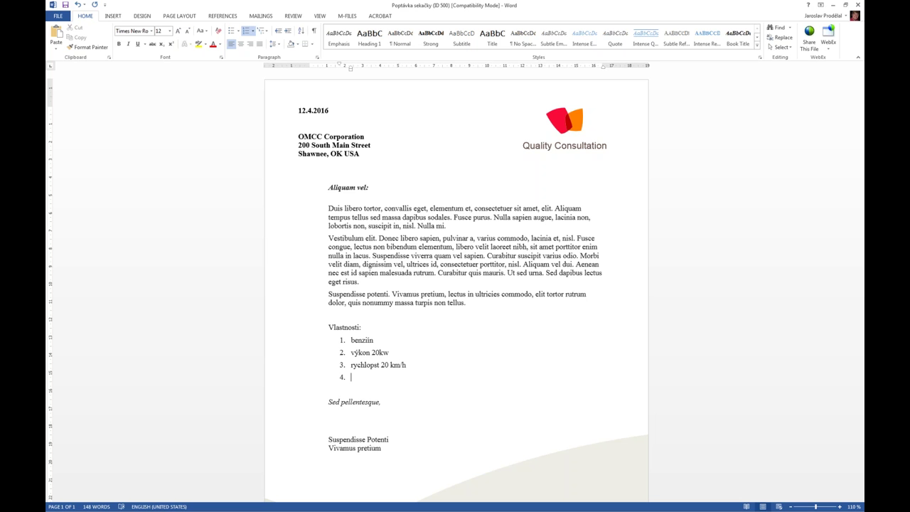
left_click(373, 365)
key("BackSpace")
Step: Add "samochod" and "atd." as the fourth and fifth items of the numbered list
left_click(352, 377)
type("samochod")
key("Return")
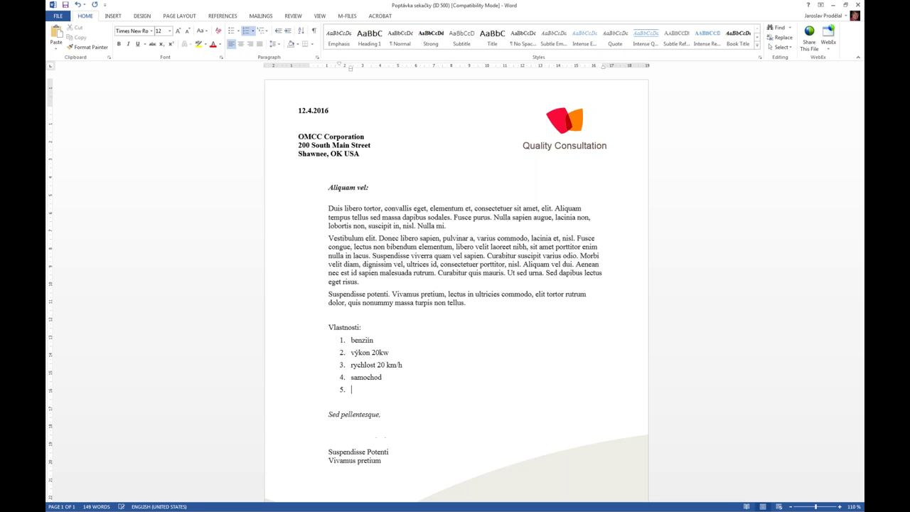
type("atd.")
Step: Save and close the letter, publish it to the vault, and return to the M-Files client
key("ctrl+s")
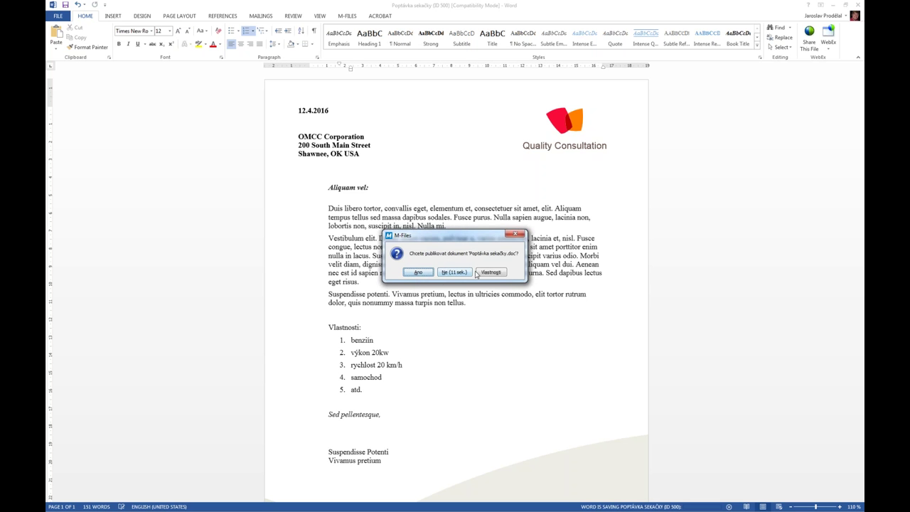
left_click(420, 273)
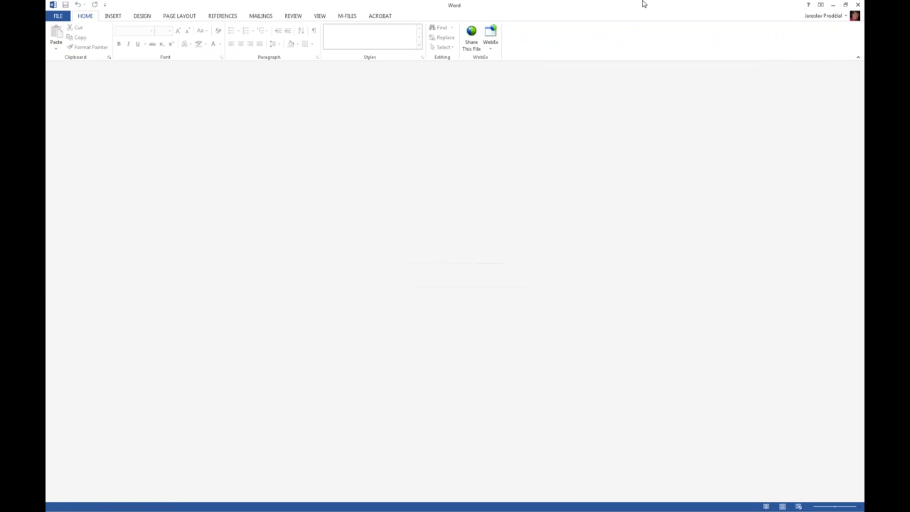
left_click(833, 5)
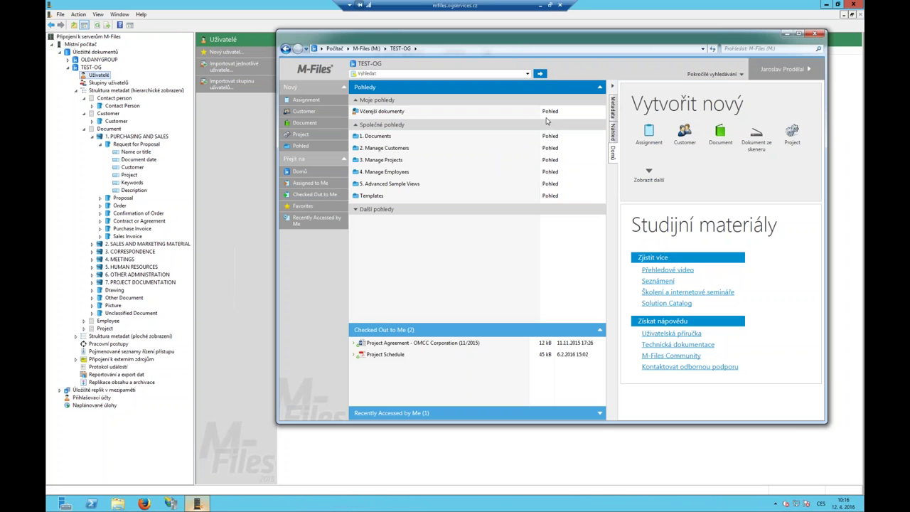
Step: Begin a search in the TEST-OG vault
left_click(396, 75)
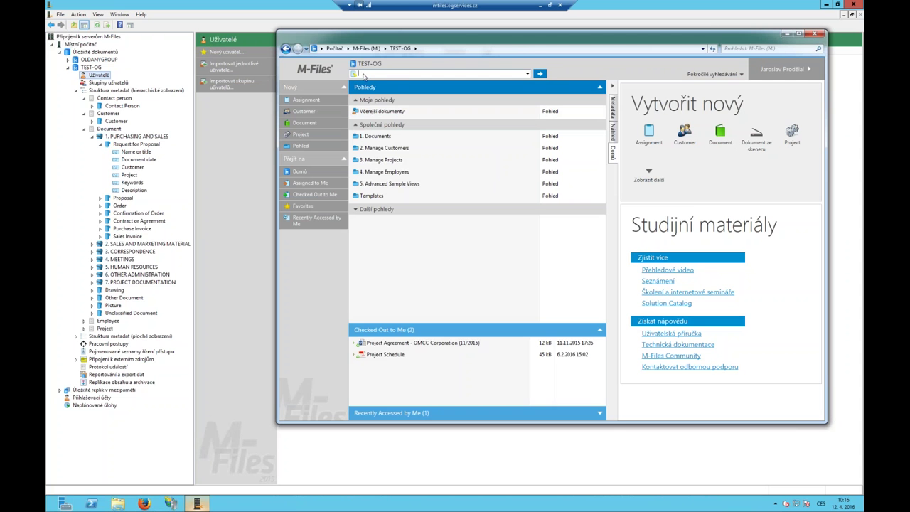